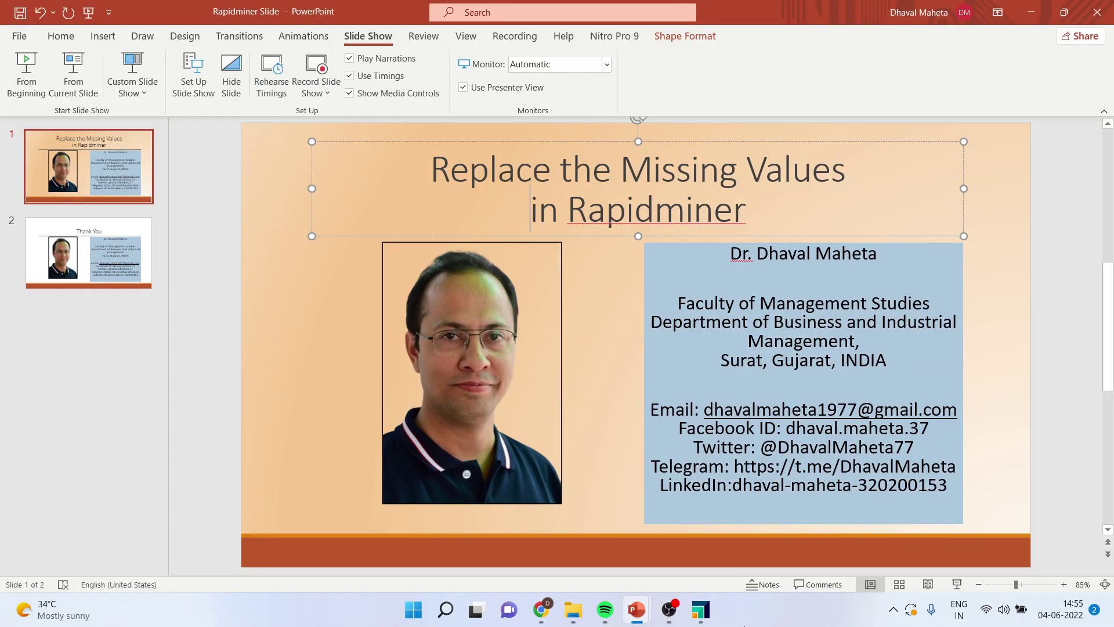
- Add Titanic from the Repository as a Retrieve operator and wire its output to res
{"action": "left_click", "coordinate": [700, 610]}
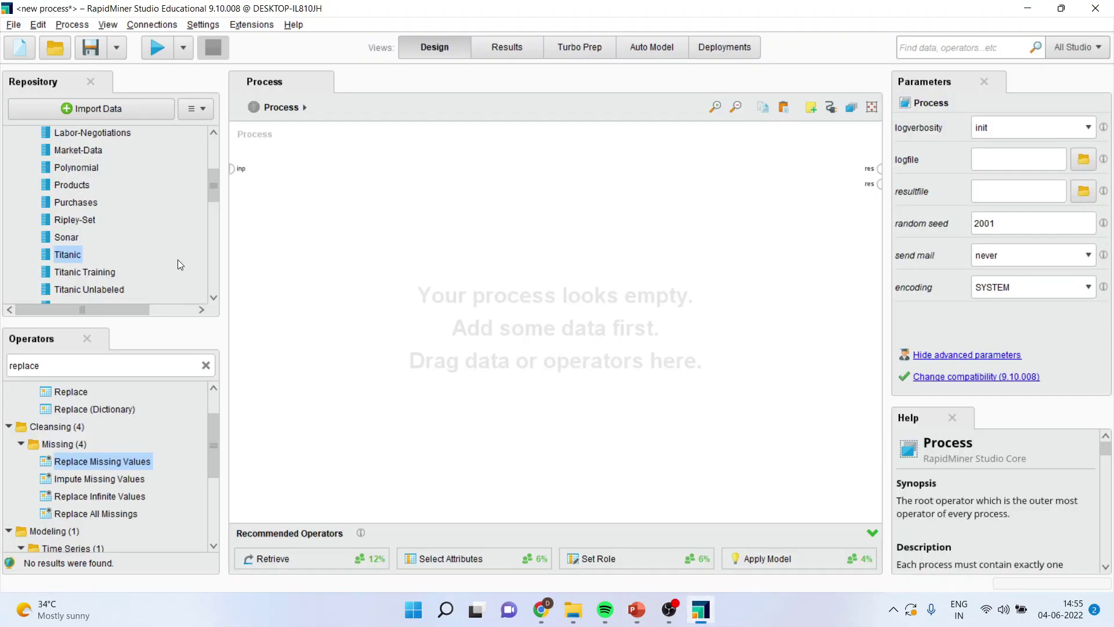
{"action": "left_click_drag", "start_coordinate": [66, 255], "coordinate": [278, 200]}
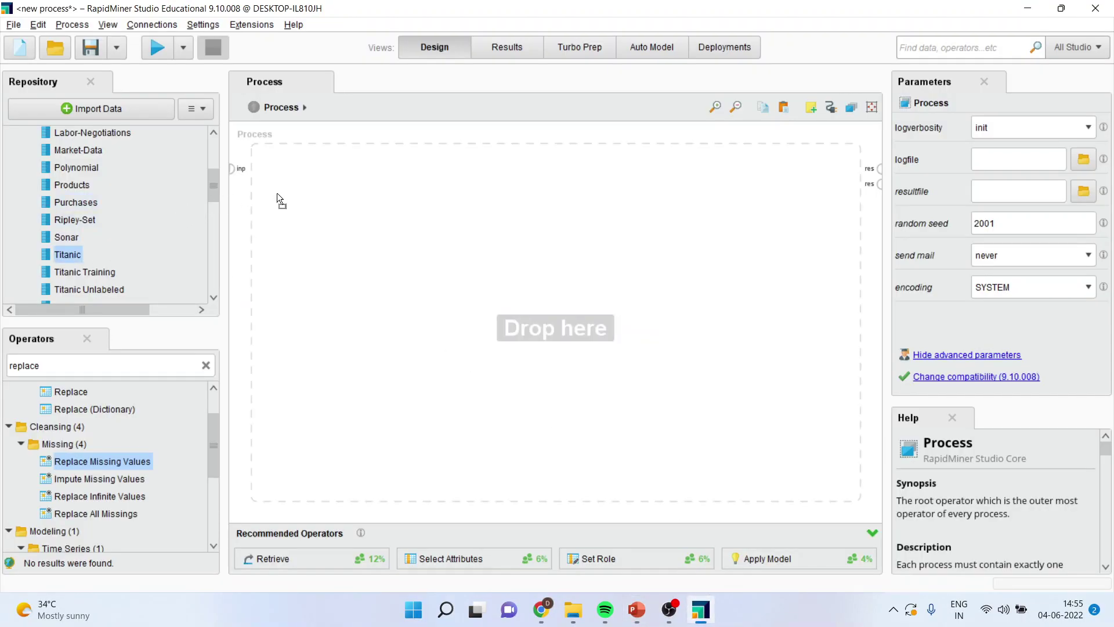
{"action": "left_click_drag", "start_coordinate": [342, 183], "coordinate": [345, 174]}
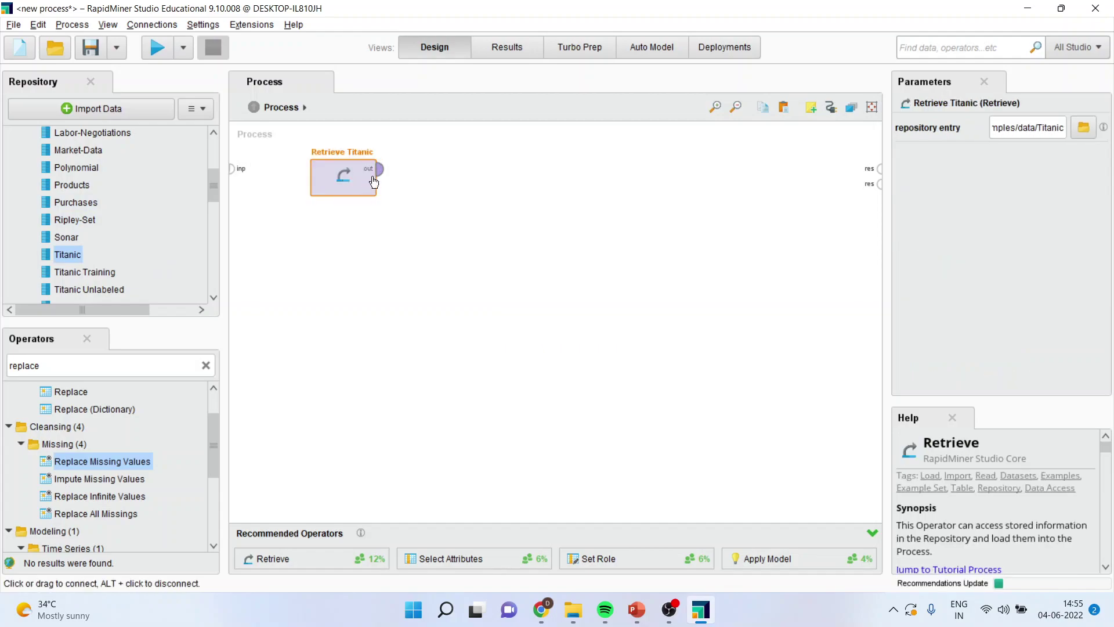
{"action": "left_click", "coordinate": [379, 168]}
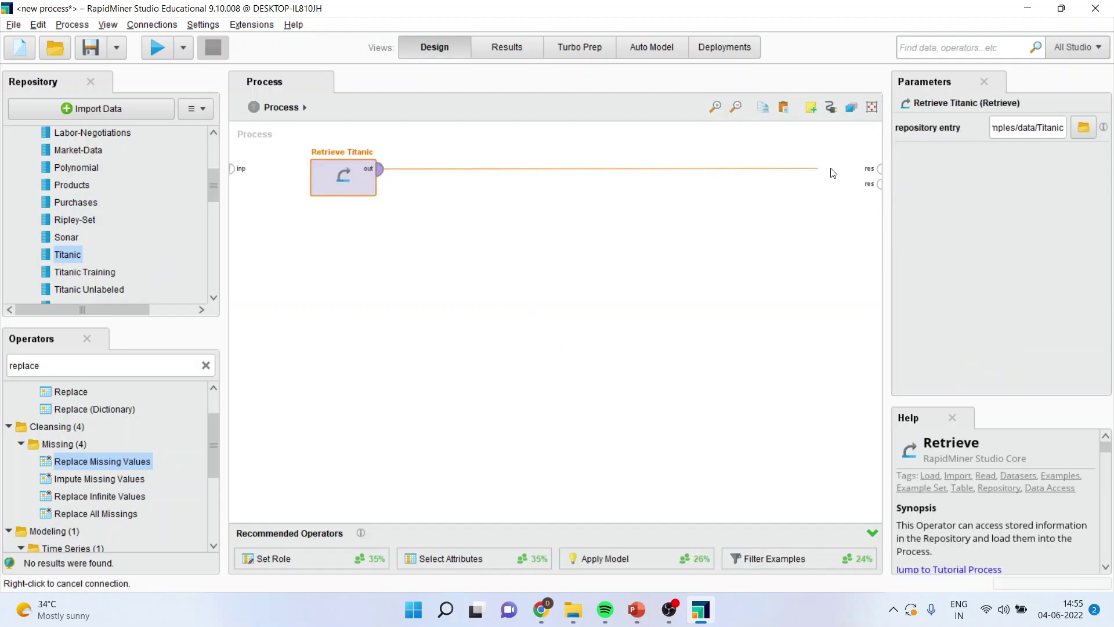
{"action": "left_click", "coordinate": [878, 169]}
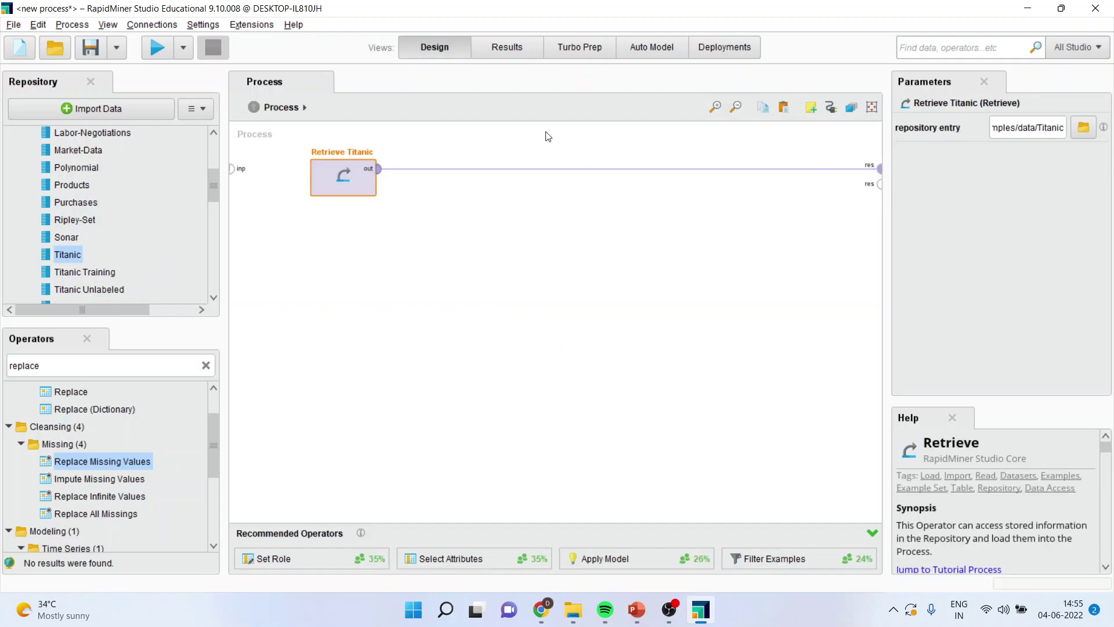
- Run the process, check statistics for the 1,309 rows (Age: 263 missing), then return to Design
{"action": "left_click", "coordinate": [158, 48]}
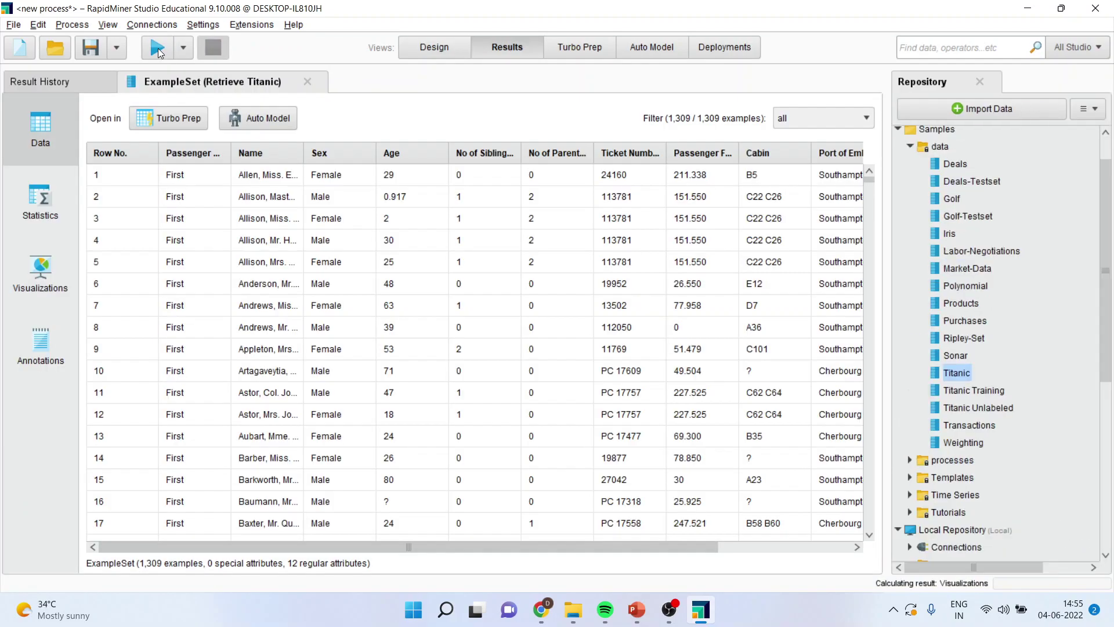
{"action": "left_click", "coordinate": [43, 198]}
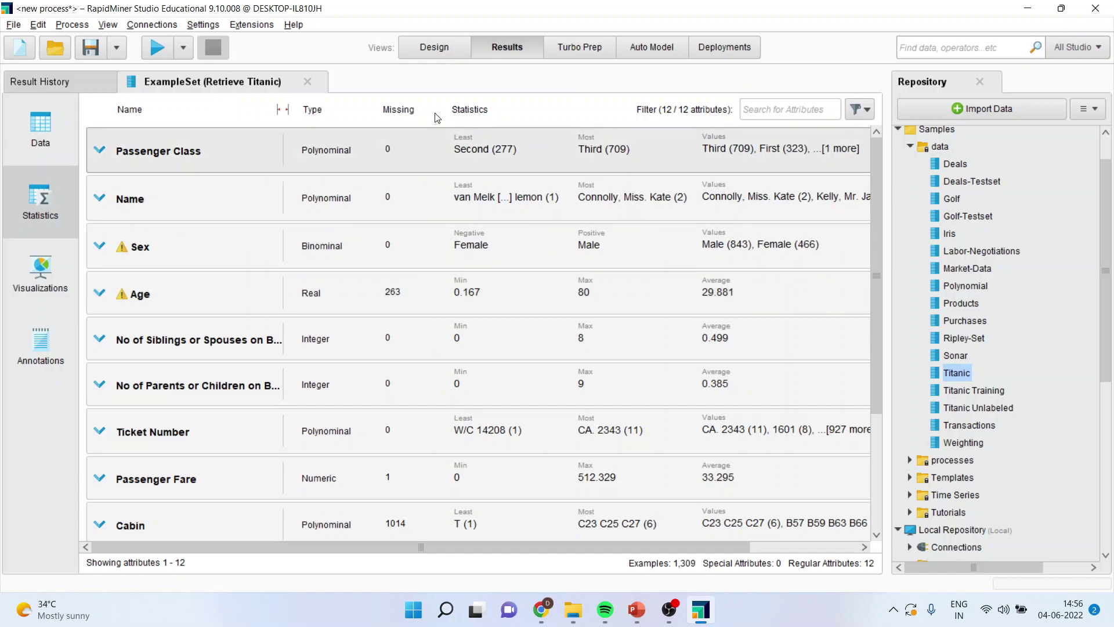
{"action": "left_click", "coordinate": [433, 47]}
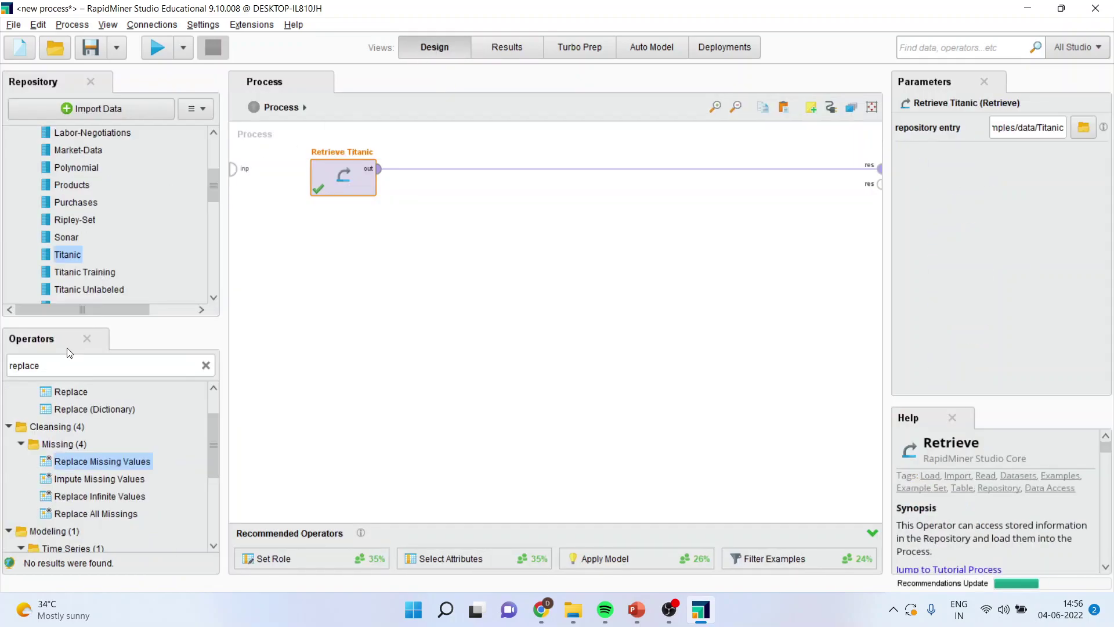
- Insert Select Attributes after Retrieve Titanic with filter type single and attribute Age
{"action": "double_click", "coordinate": [62, 368]}
{"action": "type", "text": "s"}
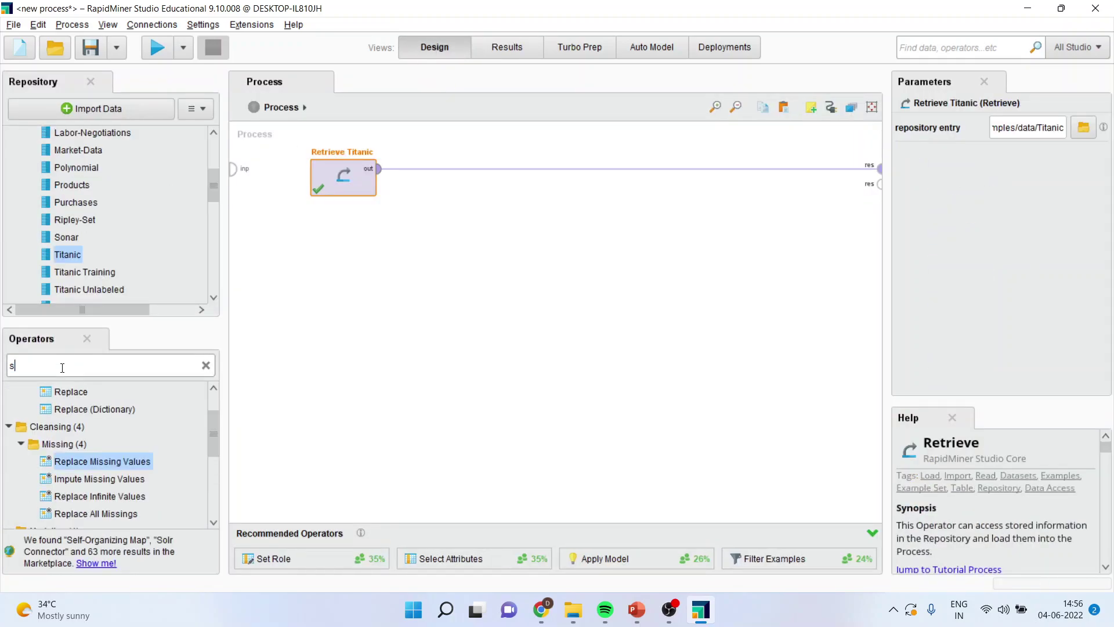
{"action": "type", "text": "elect att"}
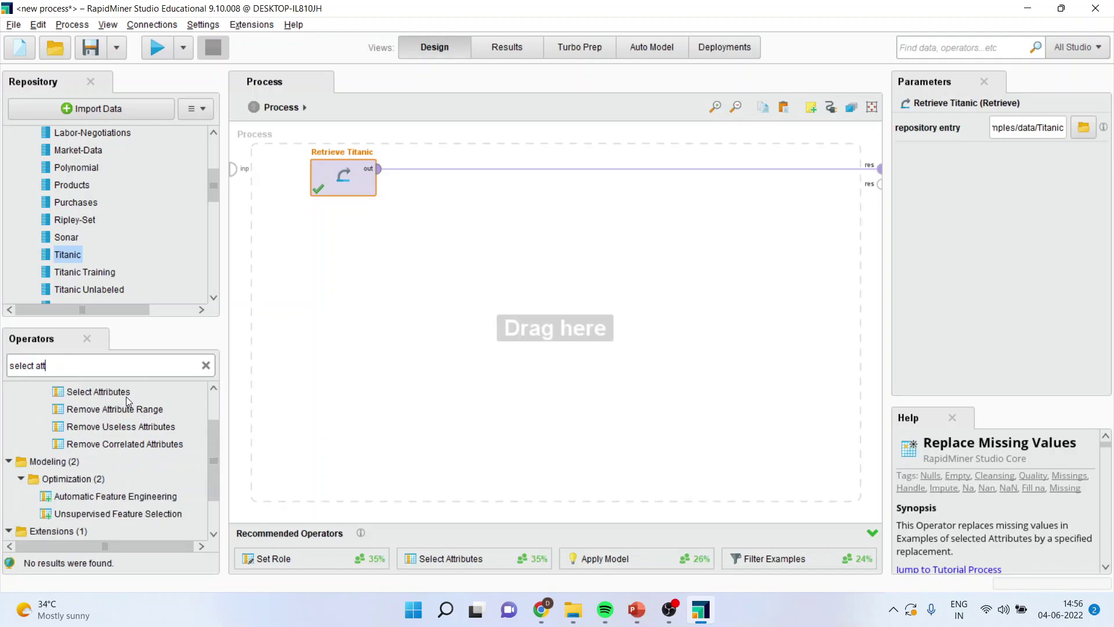
{"action": "mouse_move", "coordinate": [125, 394]}
{"action": "left_mouse_down"}
{"action": "mouse_move", "coordinate": [392, 222]}
{"action": "mouse_move", "coordinate": [433, 165]}
{"action": "left_mouse_up"}
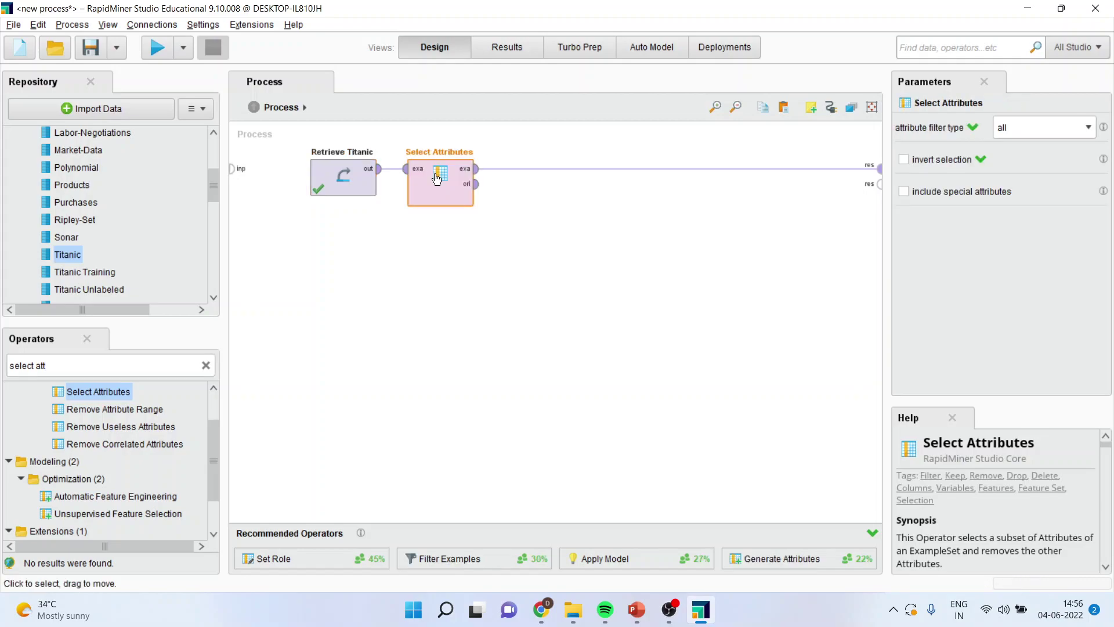
{"action": "left_click", "coordinate": [1088, 127]}
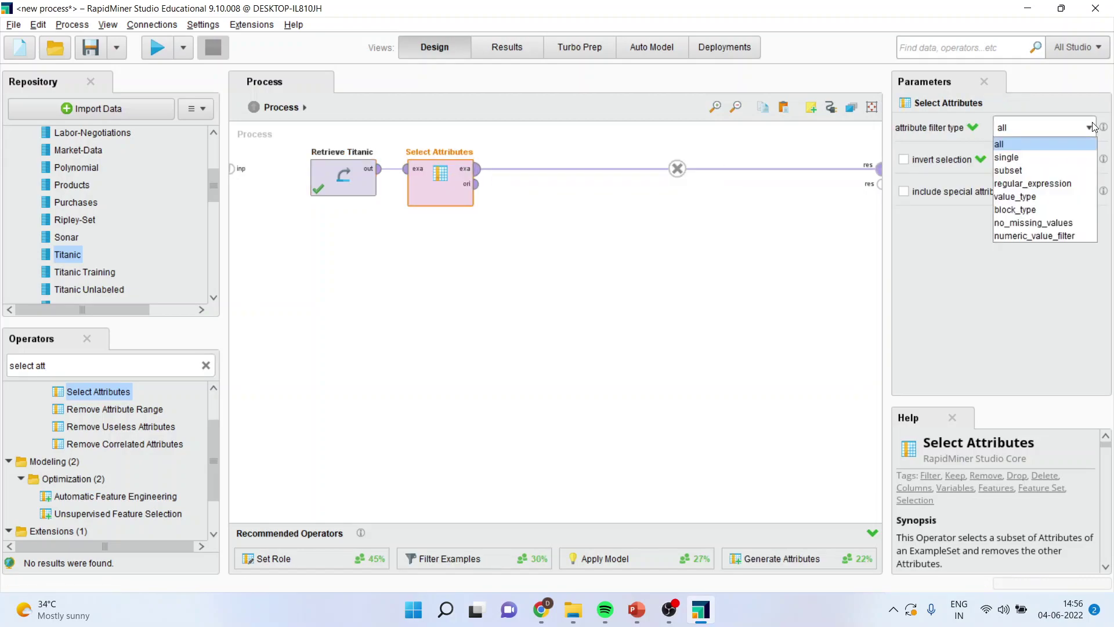
{"action": "left_click", "coordinate": [1047, 152]}
{"action": "left_click", "coordinate": [1088, 159]}
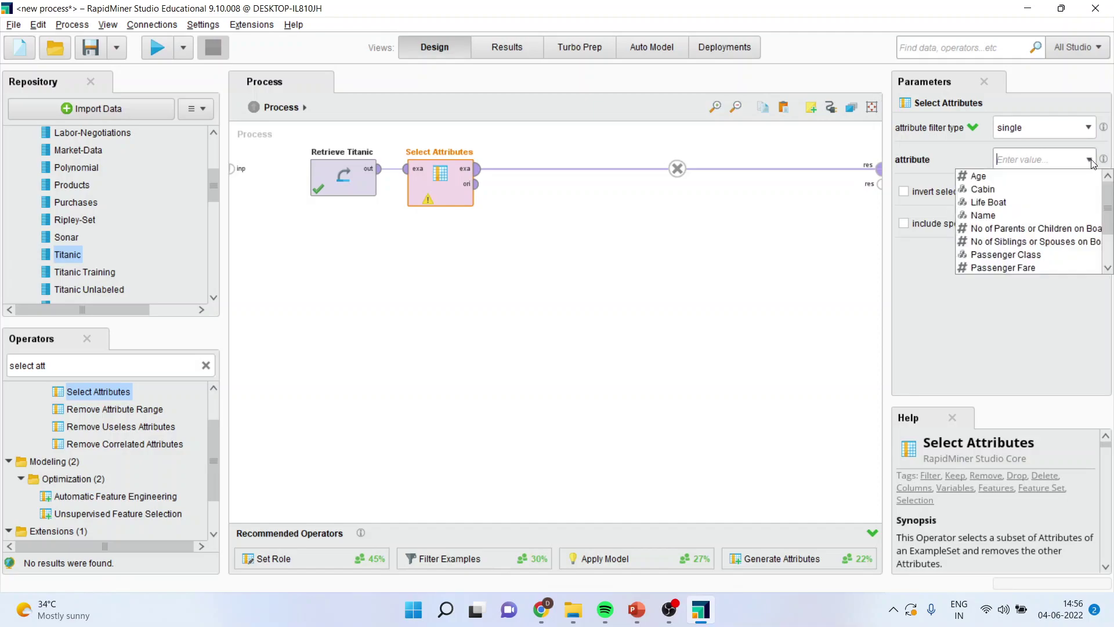
{"action": "left_click", "coordinate": [1027, 176]}
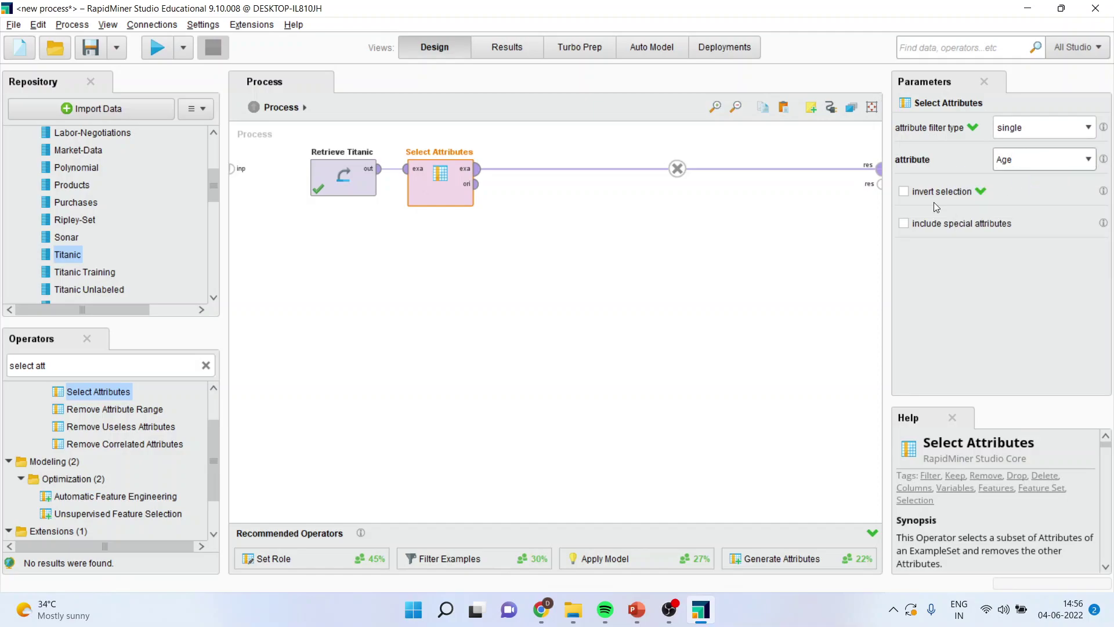
- Run the process to confirm only Age remains across 1,309 rows, then return to Design
{"action": "left_click", "coordinate": [83, 365]}
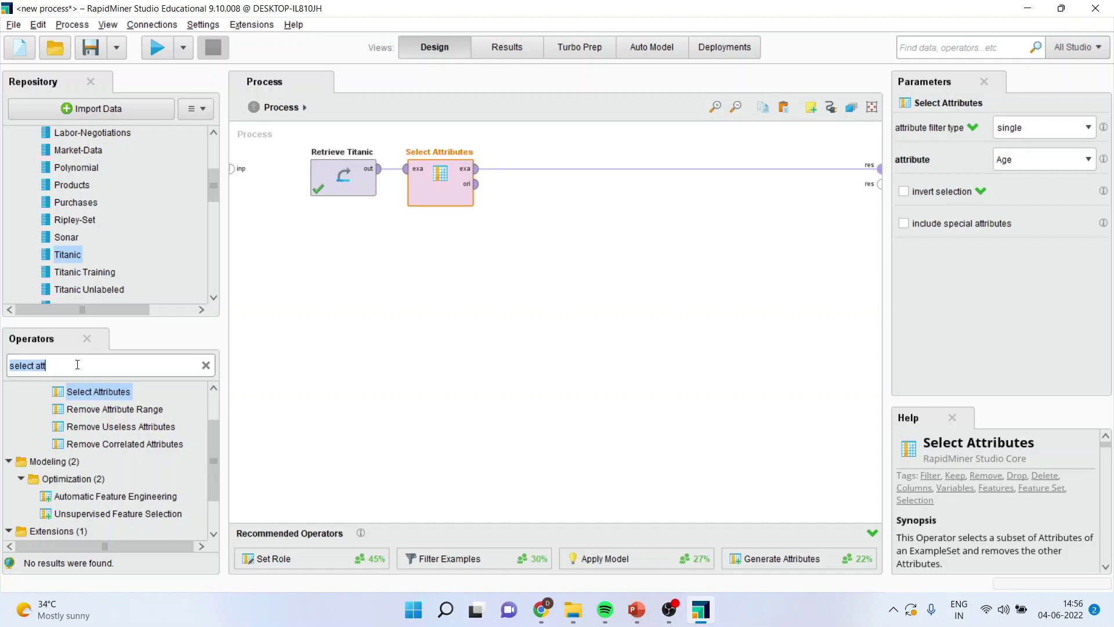
{"action": "left_click", "coordinate": [158, 47]}
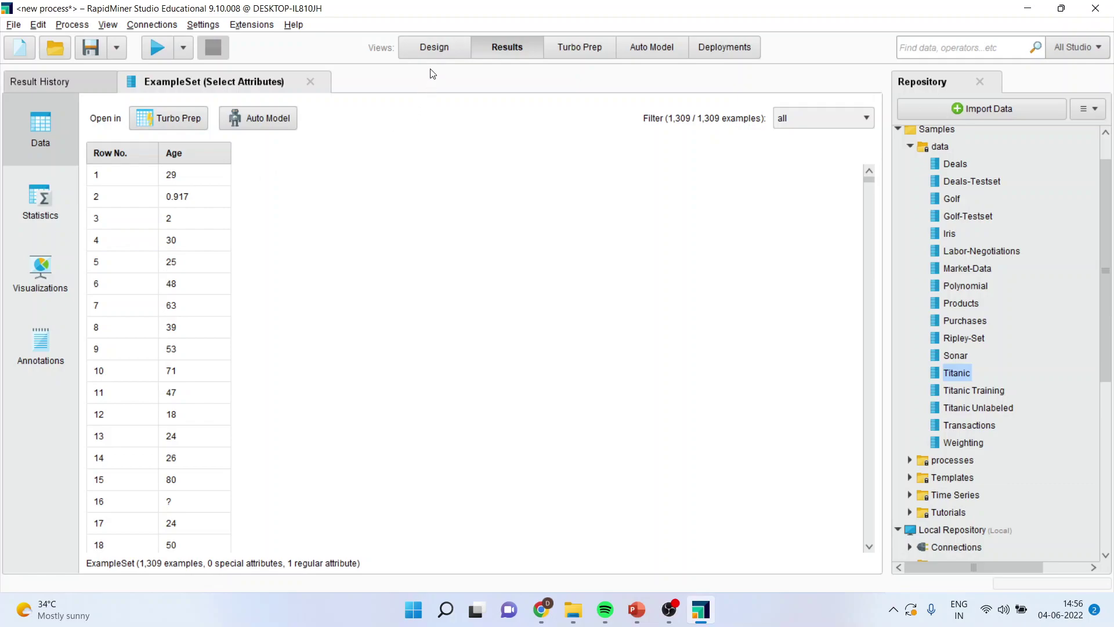
{"action": "left_click", "coordinate": [435, 47]}
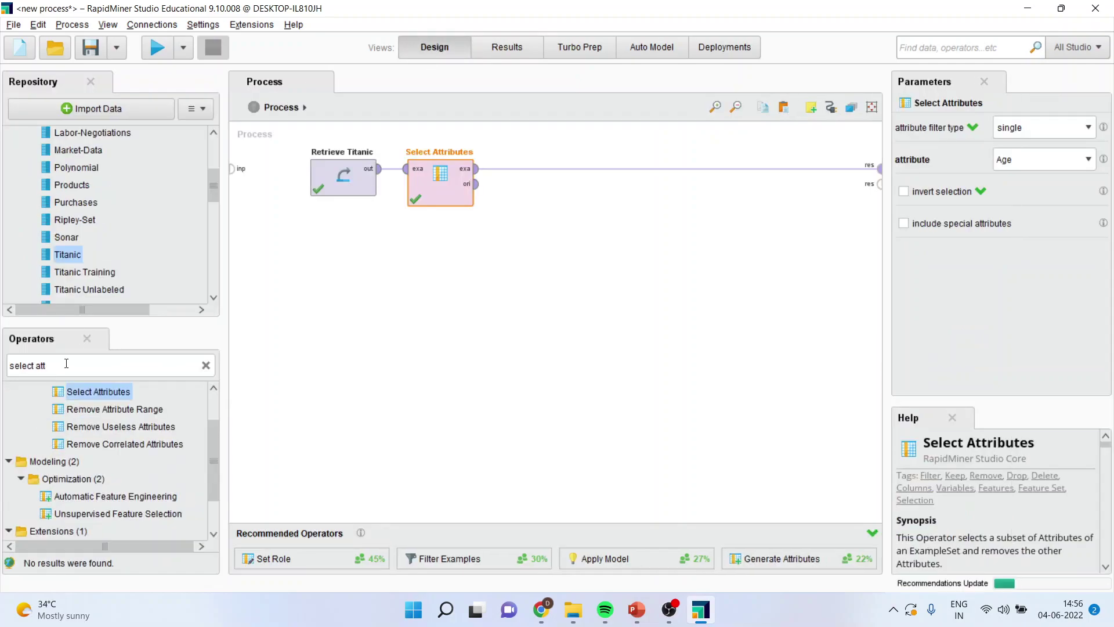
- Search 'replace' and drop Replace Missing Values onto the line after Select Attributes
{"action": "triple_click", "coordinate": [54, 365]}
{"action": "type", "text": "replace"}
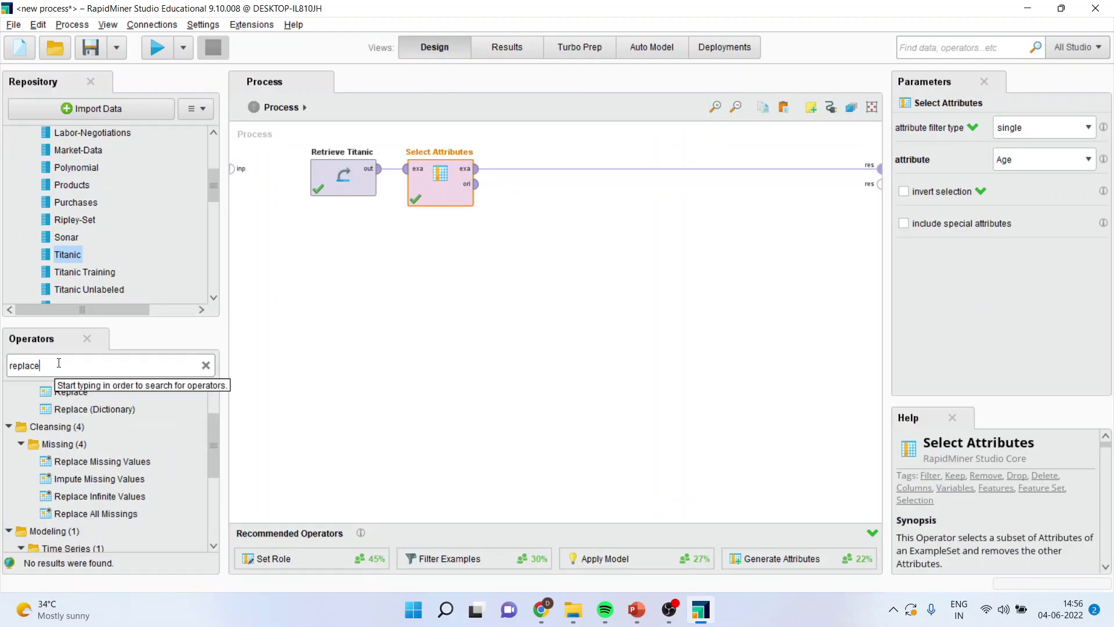
{"action": "left_click_drag", "start_coordinate": [91, 462], "coordinate": [116, 548]}
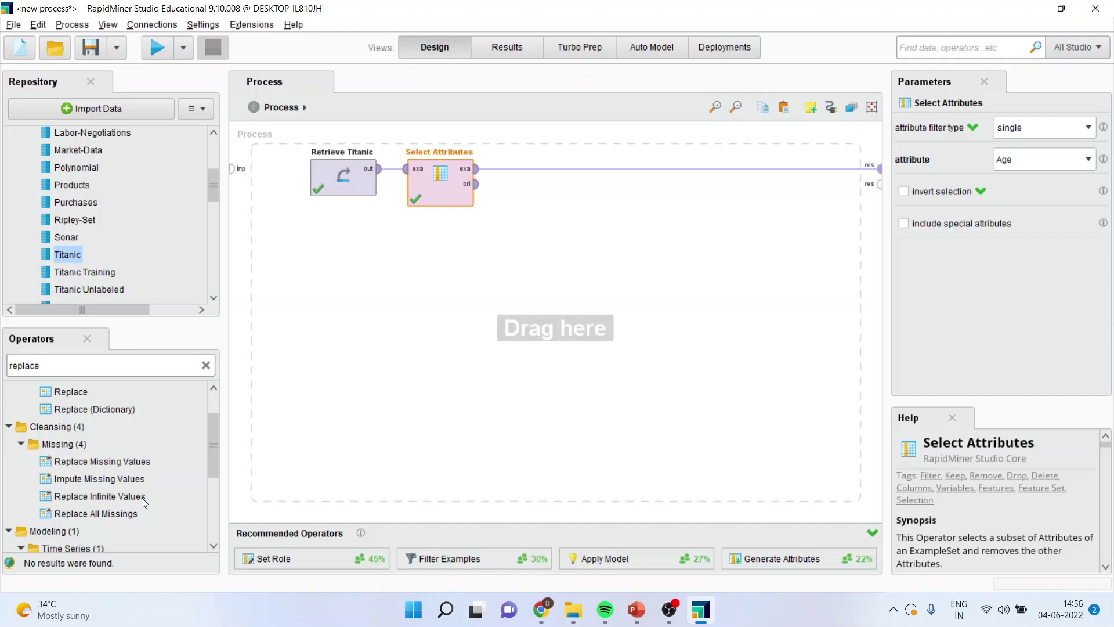
{"action": "left_click_drag", "start_coordinate": [123, 465], "coordinate": [442, 296]}
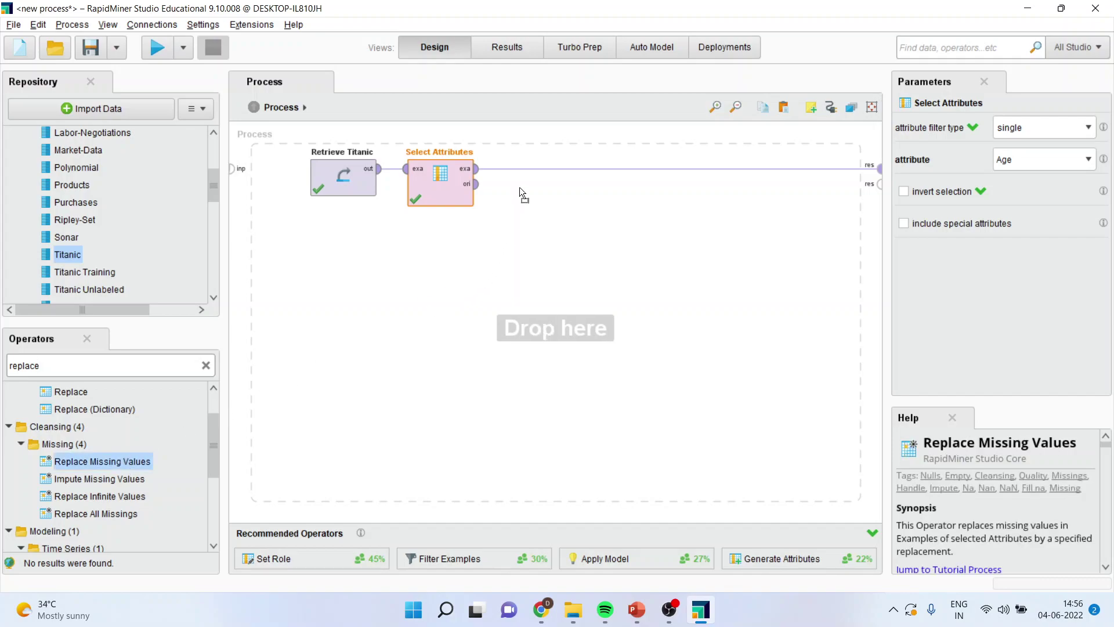
{"action": "left_click_drag", "start_coordinate": [519, 188], "coordinate": [539, 175]}
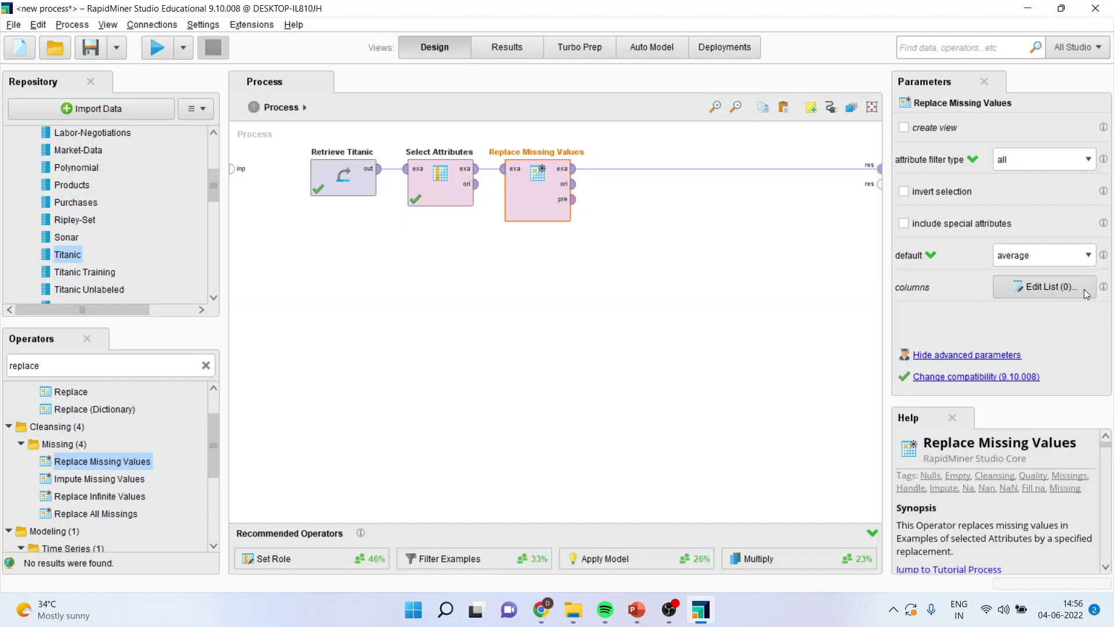
{"action": "left_click", "coordinate": [1090, 257]}
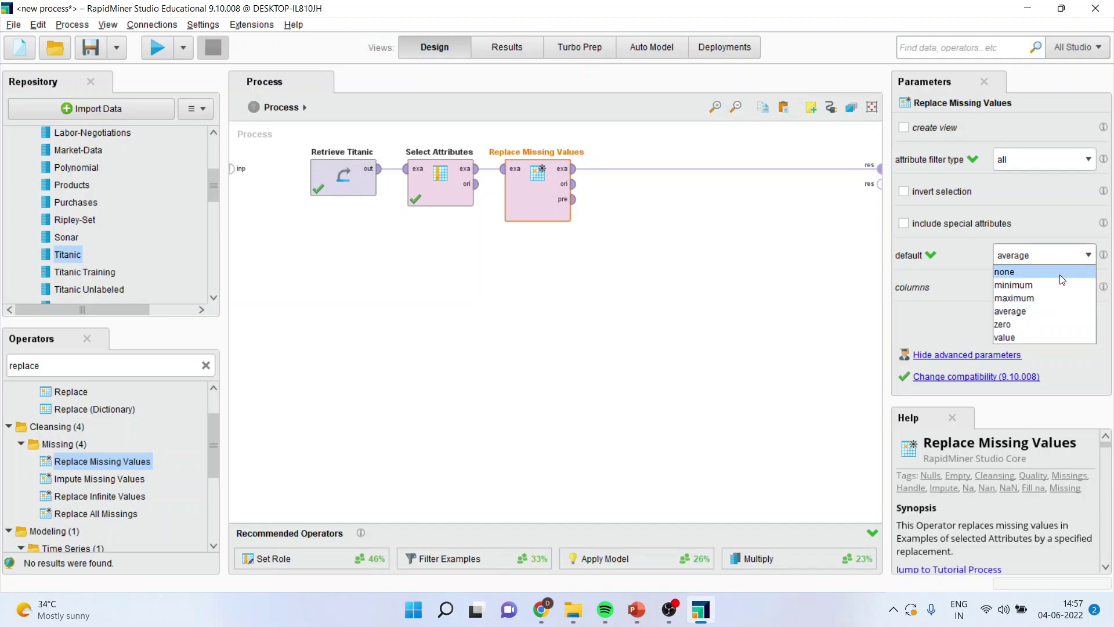
{"action": "left_click", "coordinate": [1044, 339]}
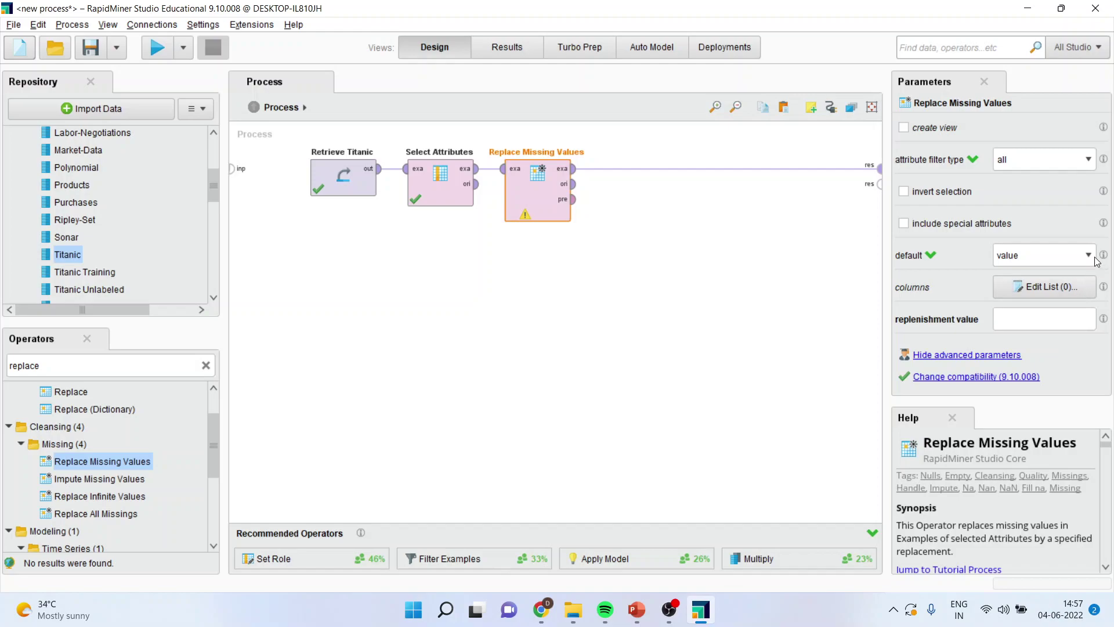
{"action": "left_click", "coordinate": [1088, 256]}
{"action": "left_click", "coordinate": [1040, 311]}
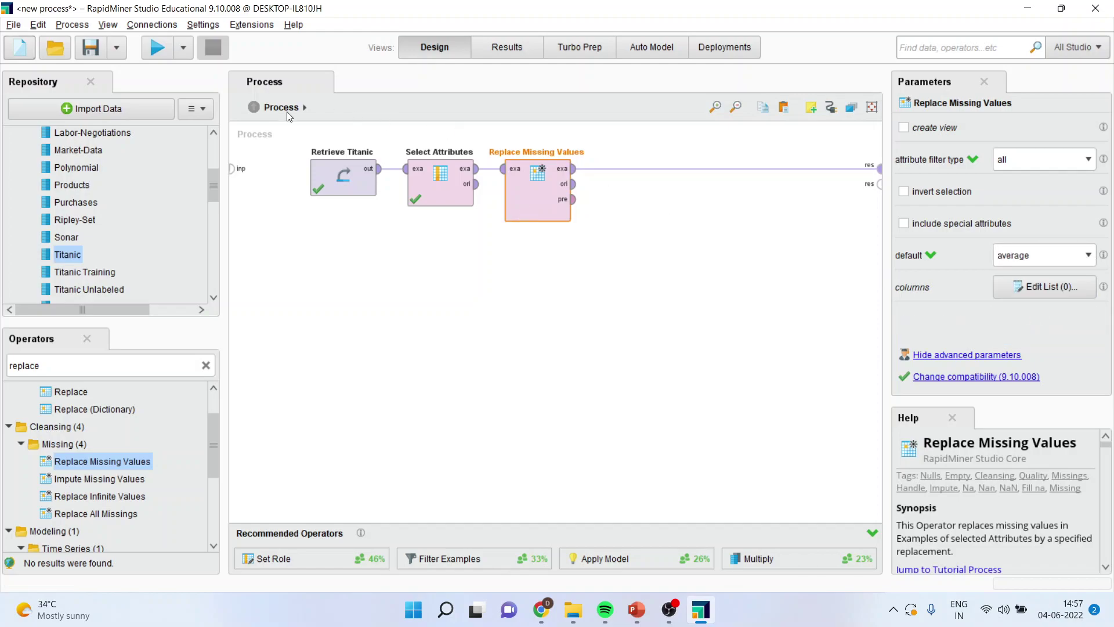
- Run the process and confirm Age shows 0 missing values, filled with the 29.881 average
{"action": "left_click", "coordinate": [151, 49]}
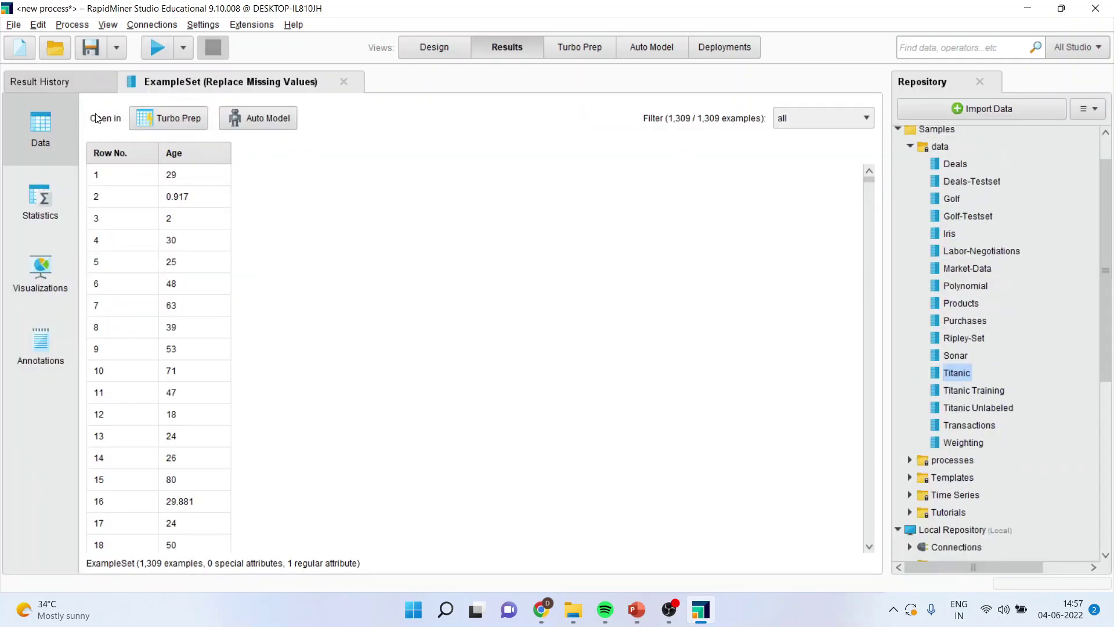
{"action": "left_click", "coordinate": [61, 181]}
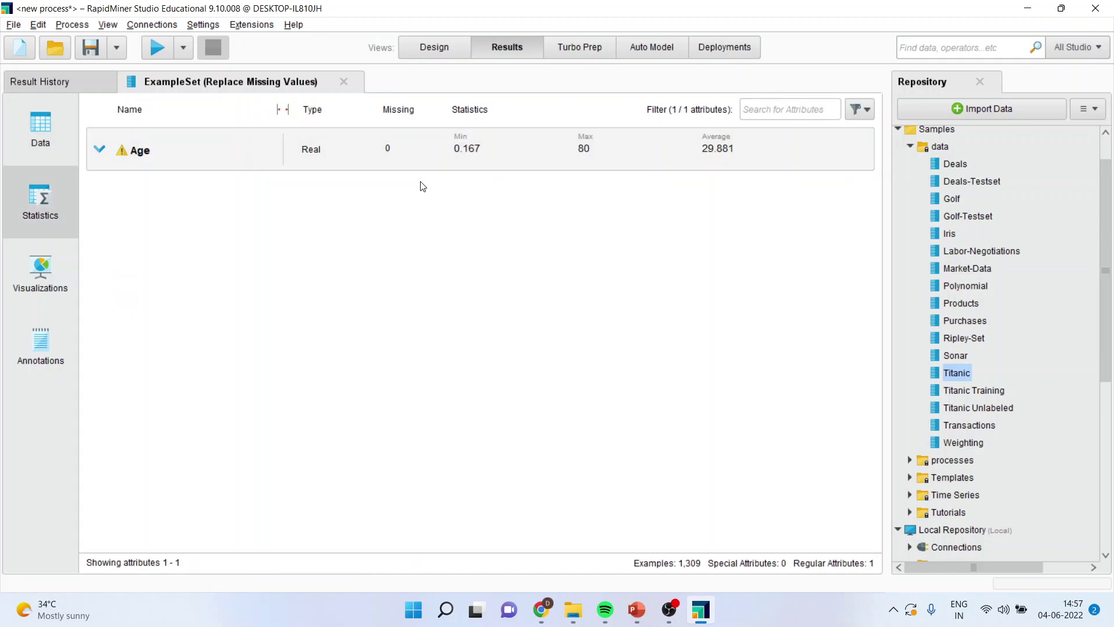
{"action": "mouse_move", "coordinate": [637, 611]}
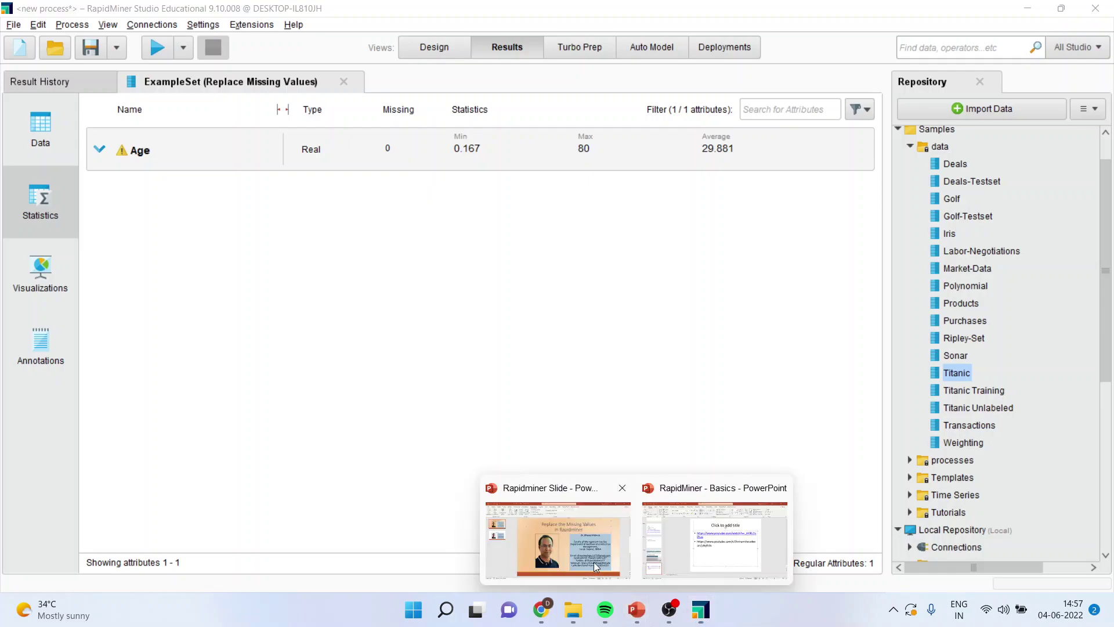
- Return to the Rapidminer Slide presentation and select slide 2, the Thank You slide
{"action": "left_click", "coordinate": [594, 561]}
{"action": "left_click", "coordinate": [88, 252]}
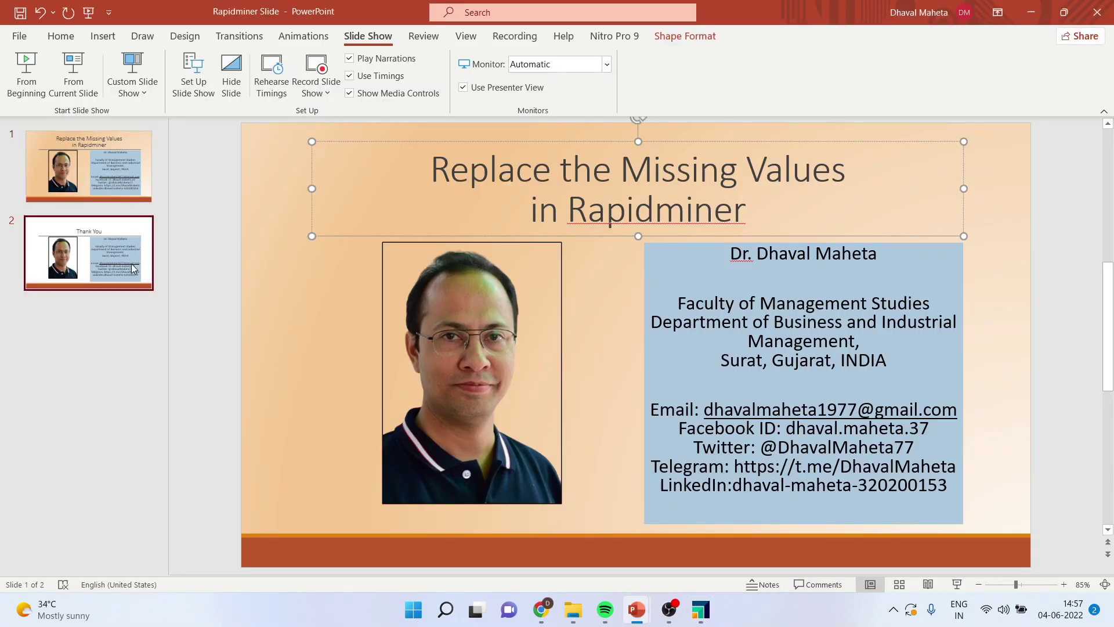